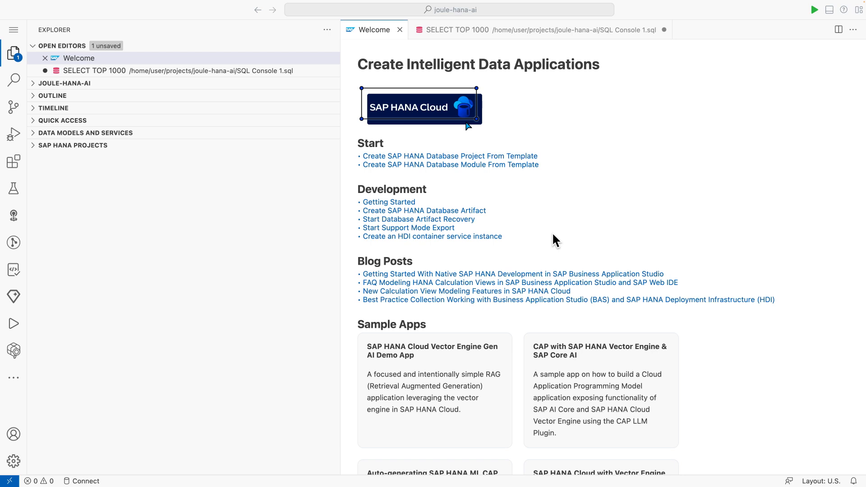
Step: Show the SELECT TOP 1000 SALES_REFUNDS query and its 1000 result rows
left_click(537, 30)
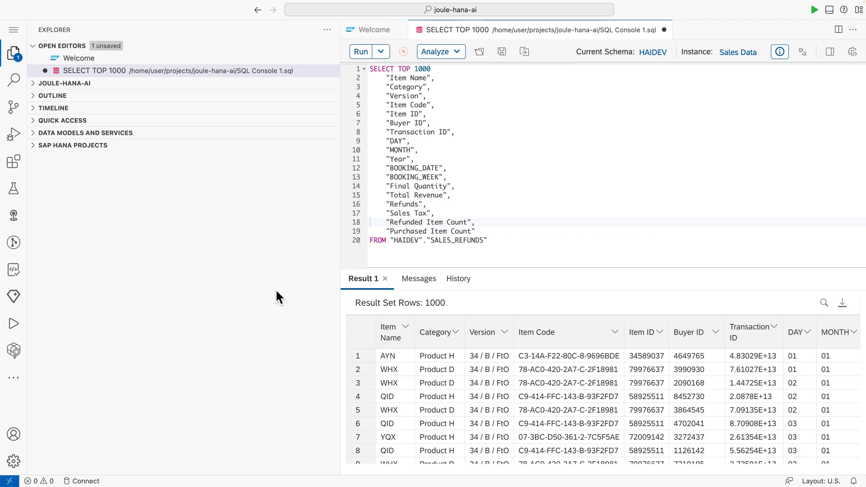
Step: Send Joule a /hana-ai prompt to build and save a SALES_REFUNDS time-series forecast model
left_click(9, 297)
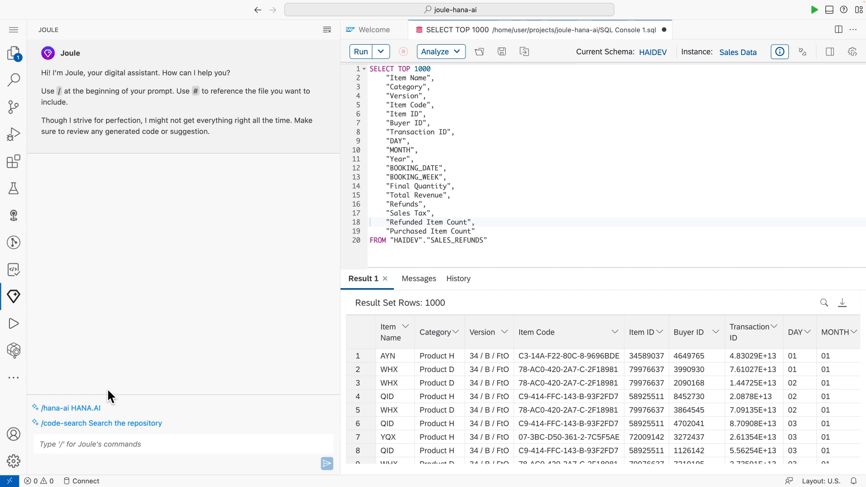
left_click(98, 411)
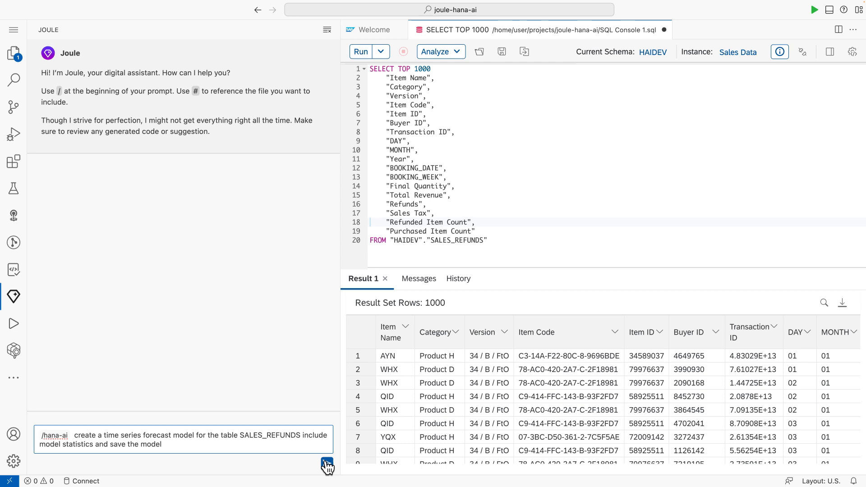
left_click(326, 464)
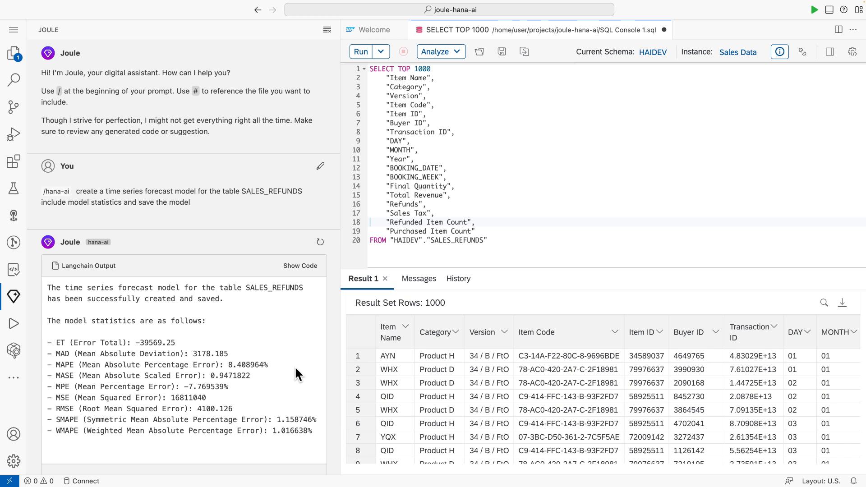
Step: Highlight the MAPE statistics line and show the model's generated Python code in code.py
double_click(227, 365)
triple_click(227, 365)
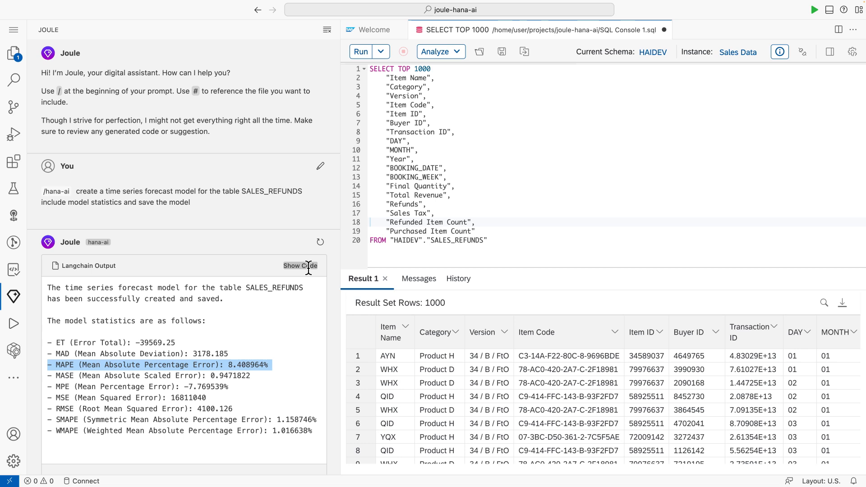
left_click(307, 269)
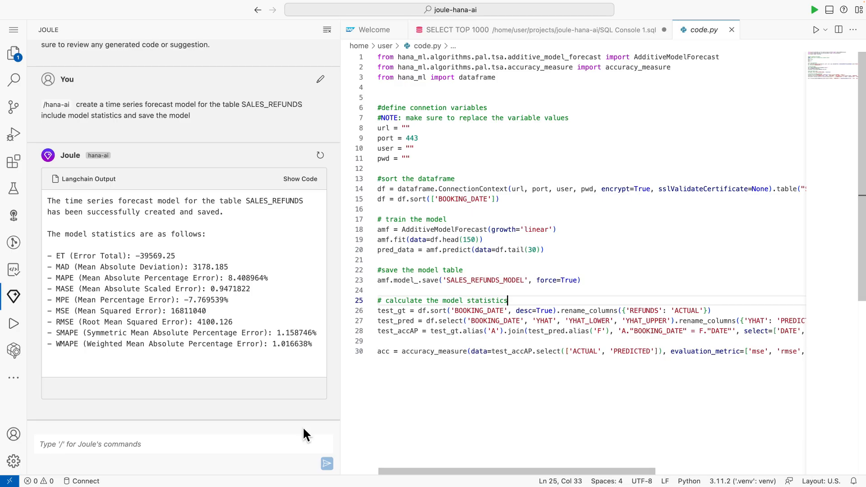
Step: Send the /hana-ai forecast line plot sample prompt and show the Forecast of Sales Refunds chart
left_click(250, 441)
type("/")
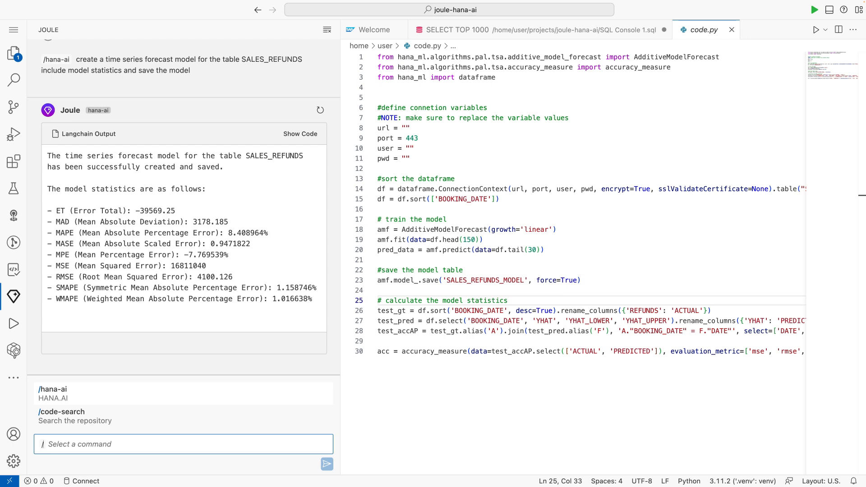
left_click(152, 399)
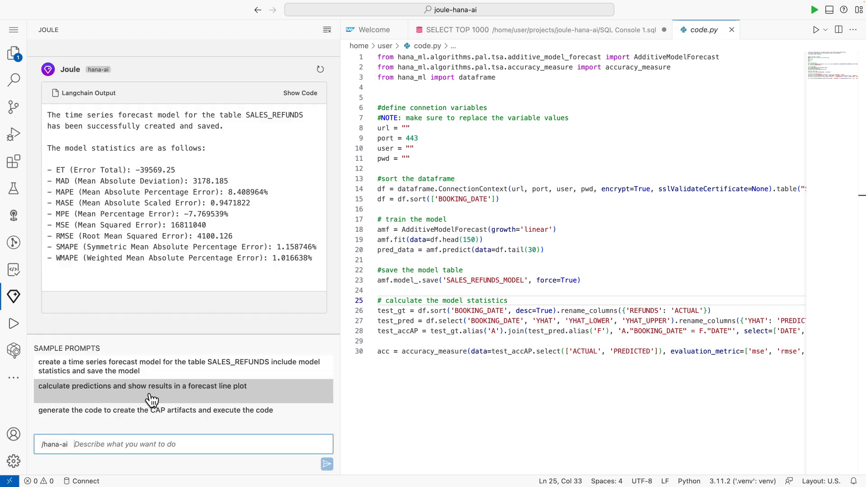
left_click(284, 391)
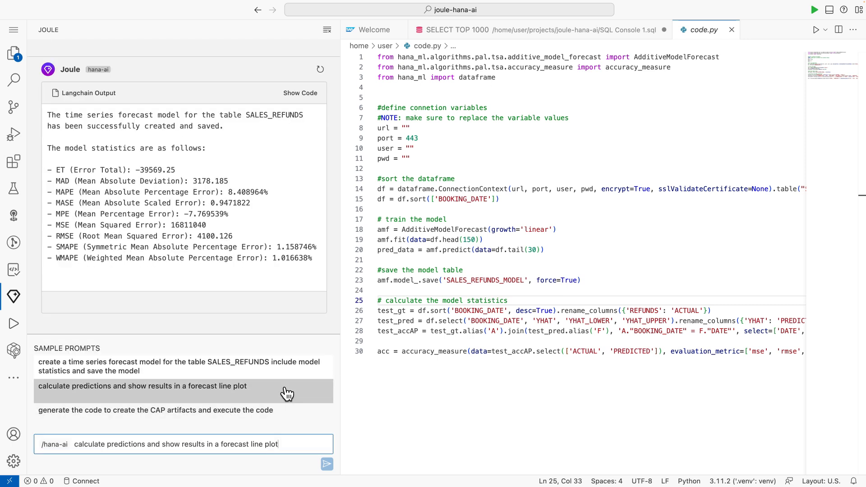
left_click(327, 464)
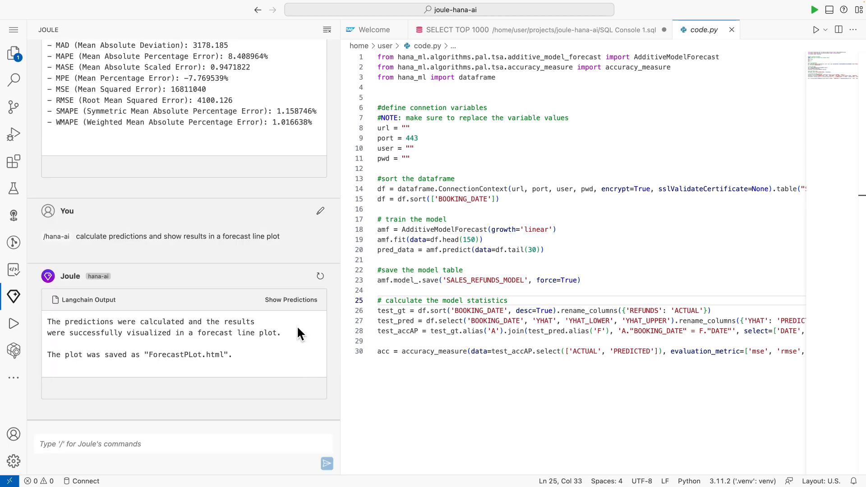
left_click(295, 300)
mouse_move(723, 203)
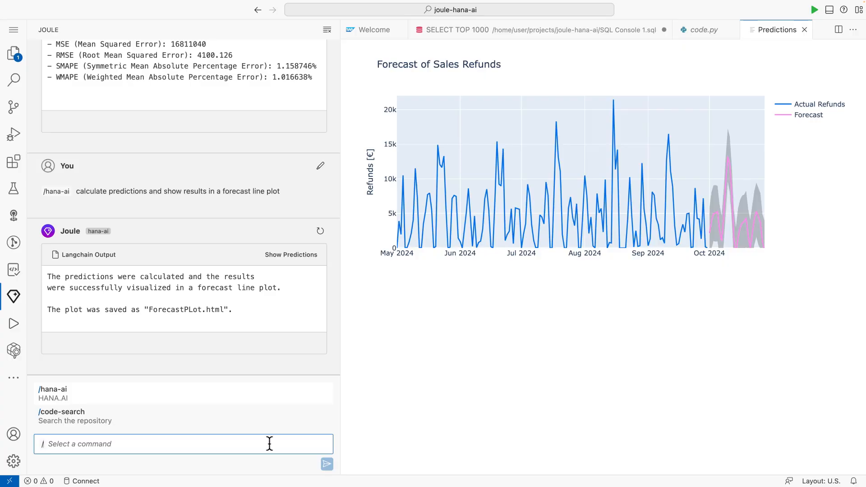
Step: Send the /hana-ai sample prompt asking Joule to generate the CAP project artifacts
left_click(262, 399)
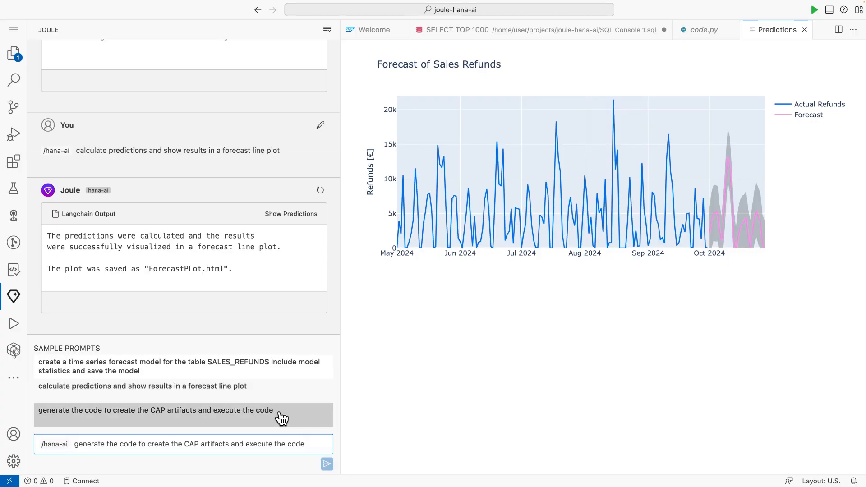
left_click(281, 414)
left_click(326, 465)
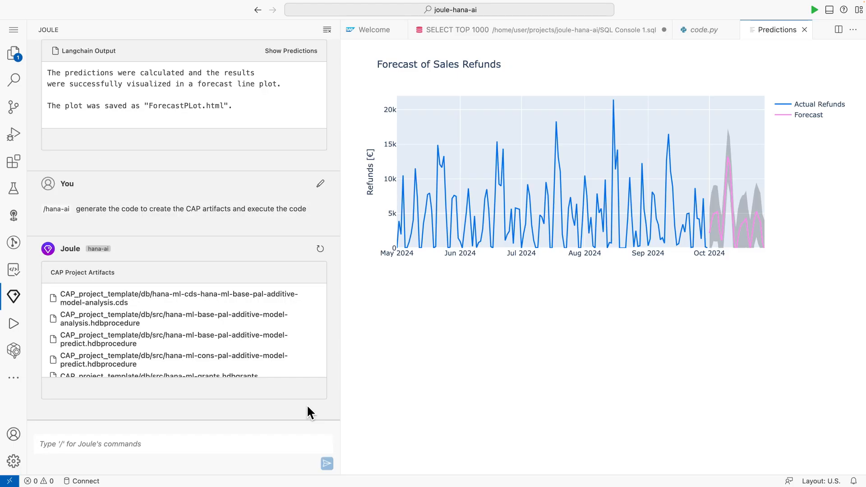
Step: View the generated model-analysis .cds and additive-model predict .hdbprocedure files
left_click(275, 306)
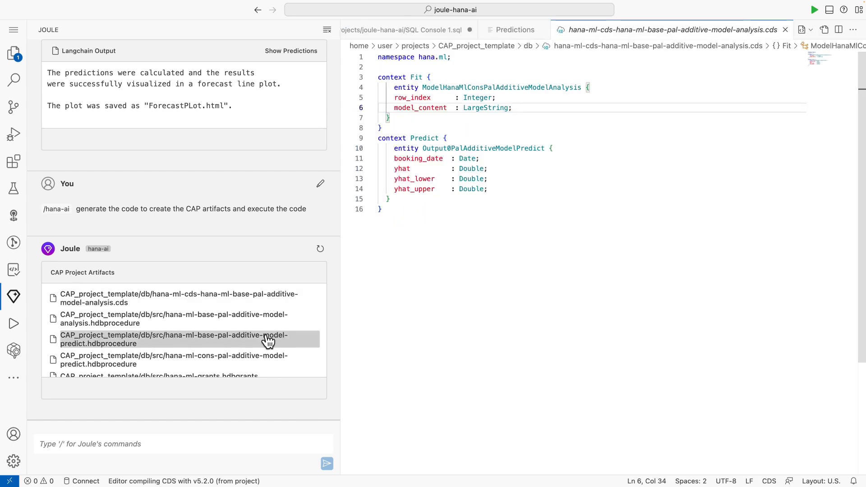
left_click(303, 340)
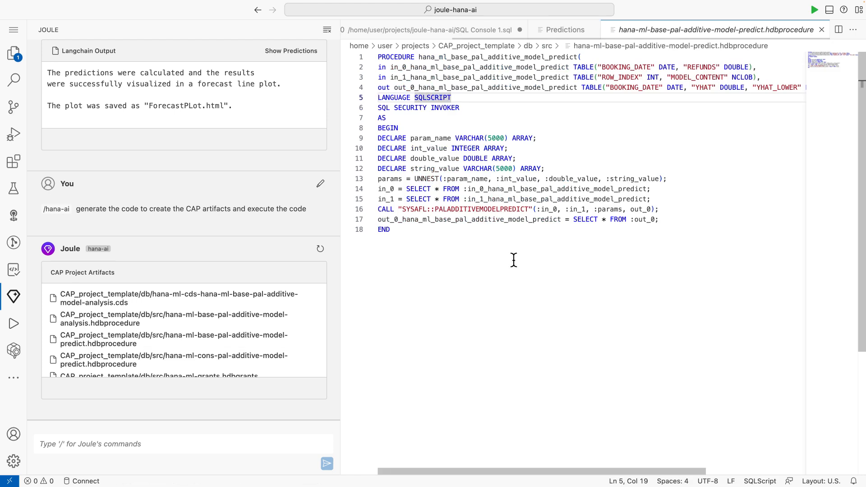